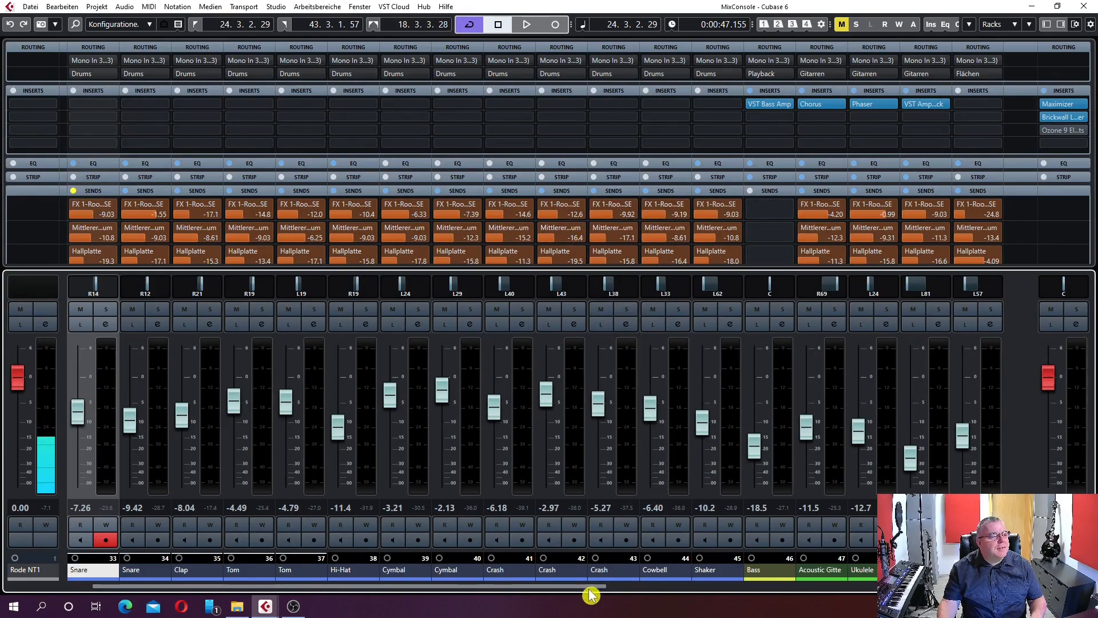
# Examine the RoomWorks SE reverb settings on the FX 1-RoomWorks SE, Mittlerer Hallraum and Hallplatte effect channels
pyautogui.hscroll(8, 598, 591)
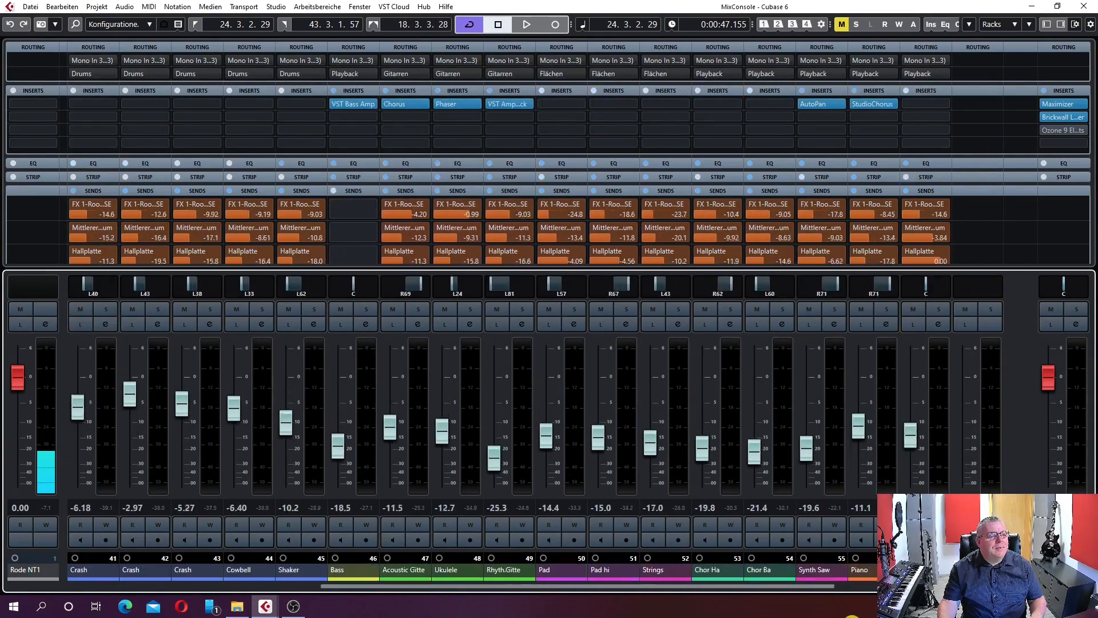
pyautogui.hscroll(3, 597, 591)
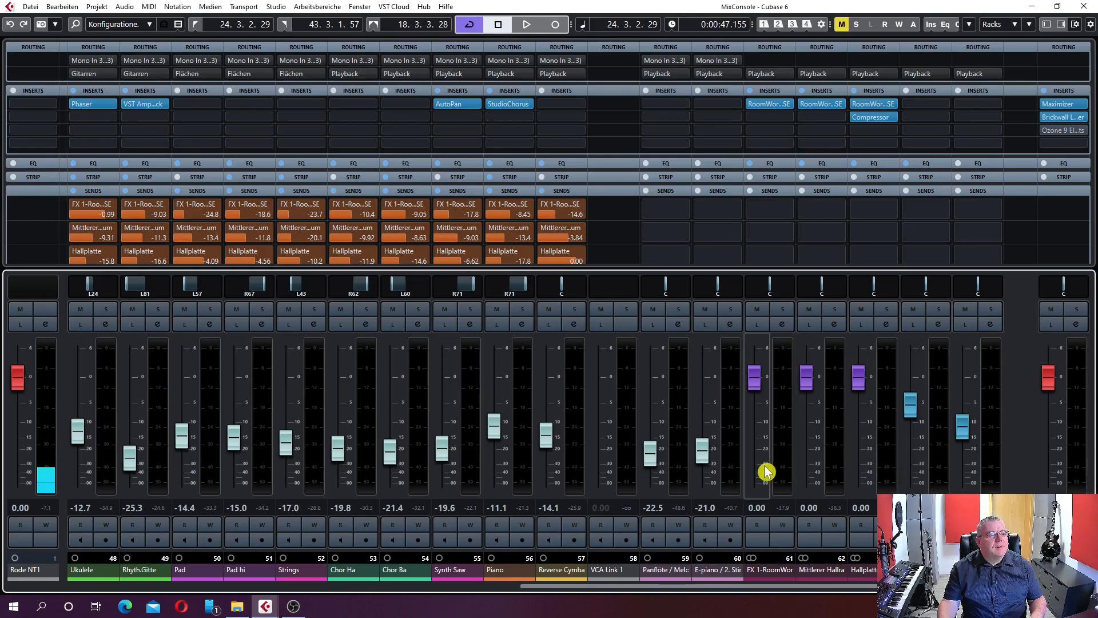
pyautogui.click(764, 109)
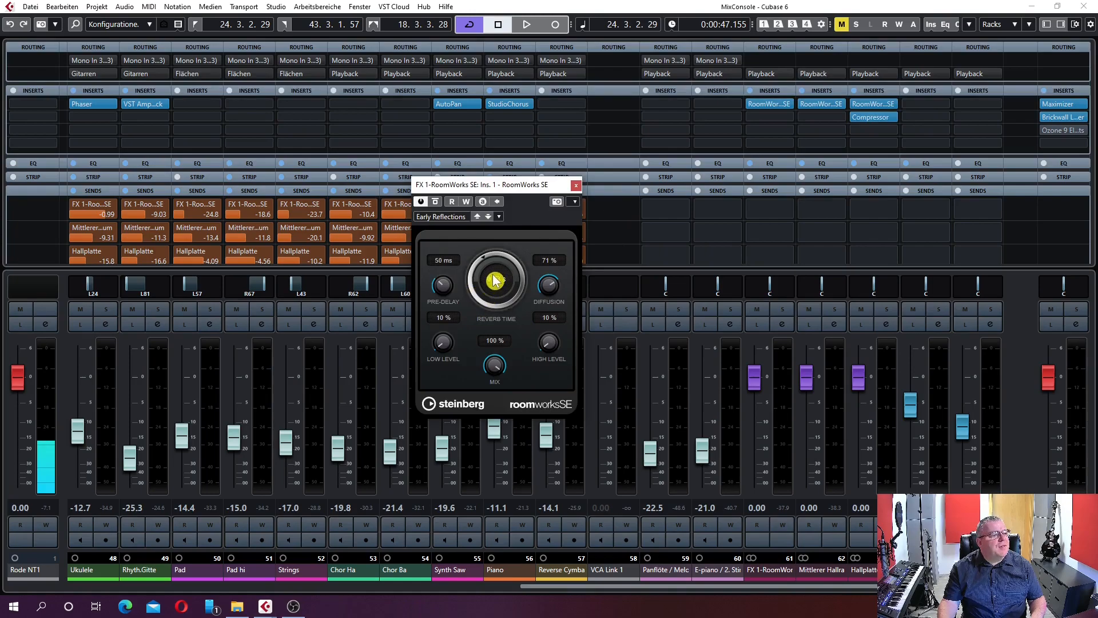
pyautogui.click(577, 186)
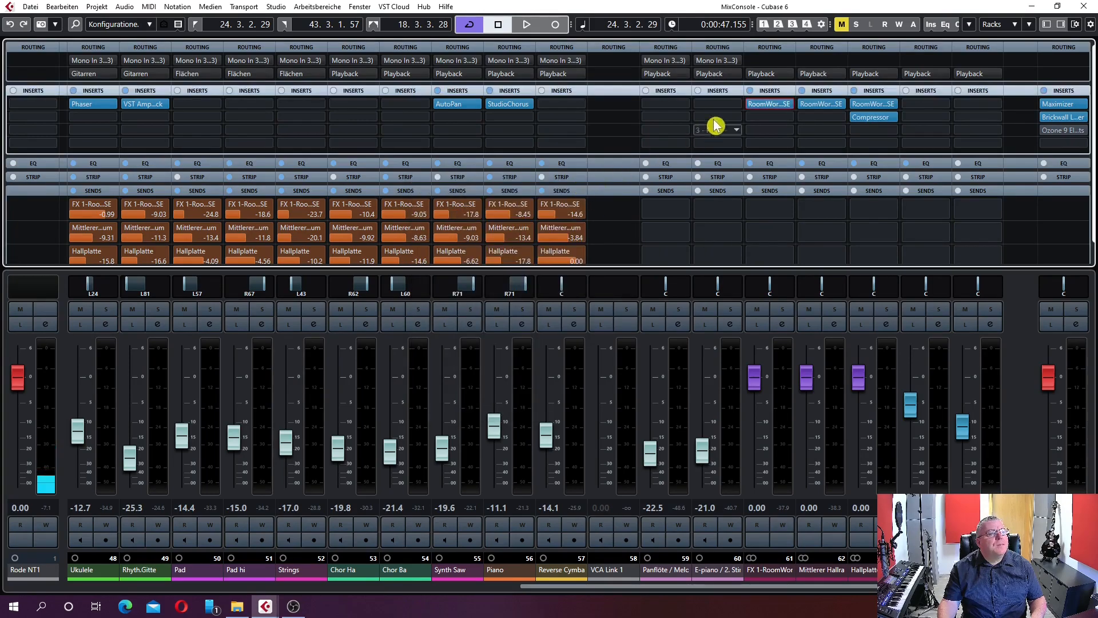
pyautogui.click(814, 108)
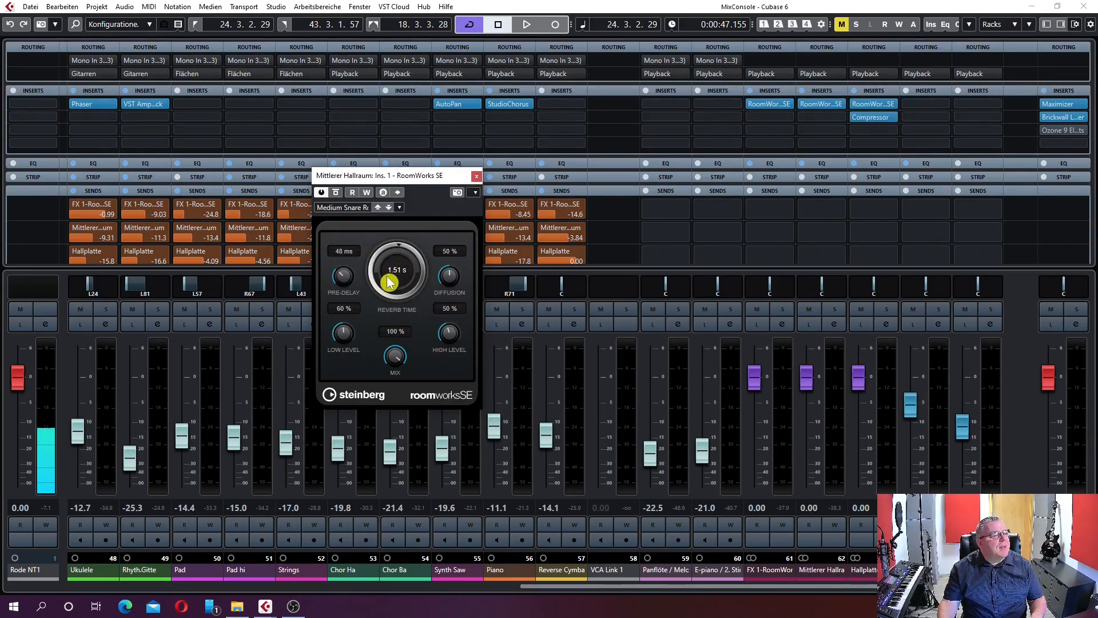
pyautogui.click(478, 175)
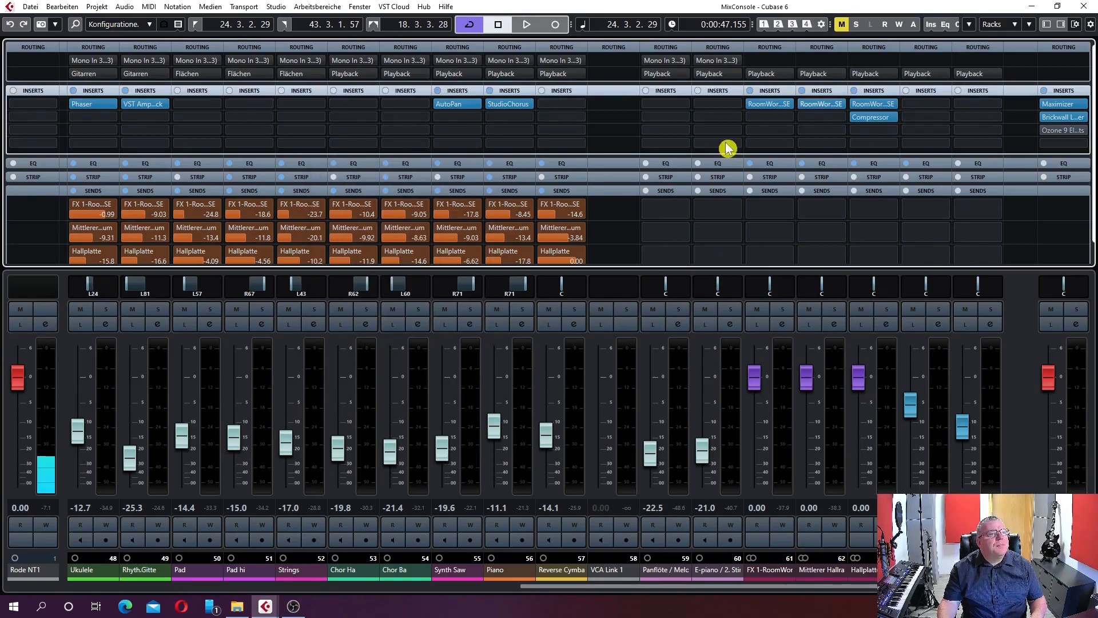
pyautogui.click(863, 106)
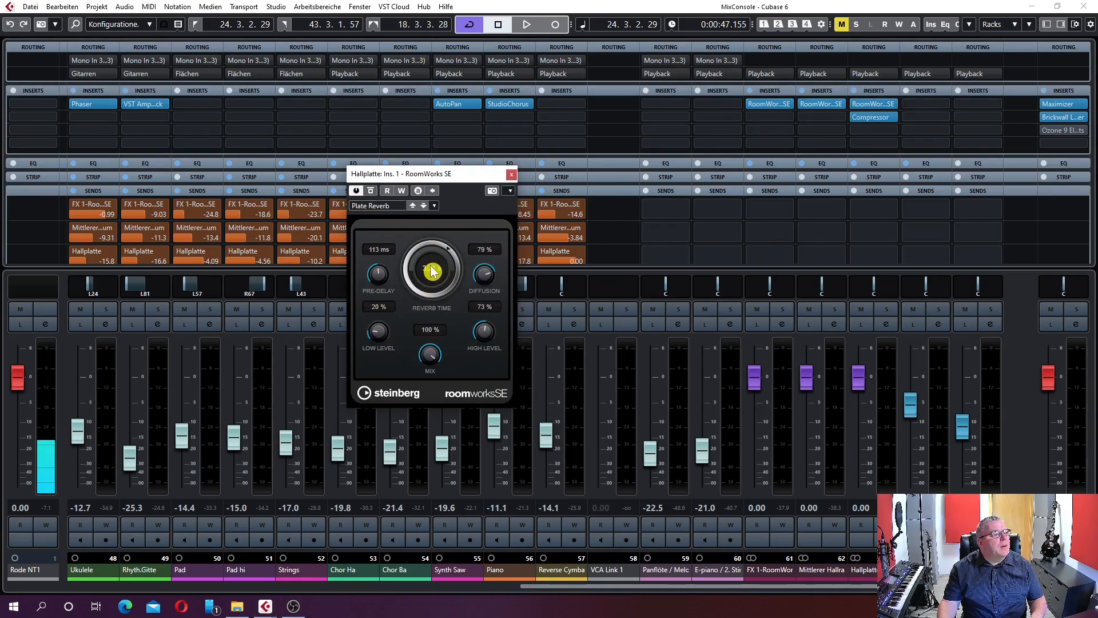
pyautogui.click(510, 174)
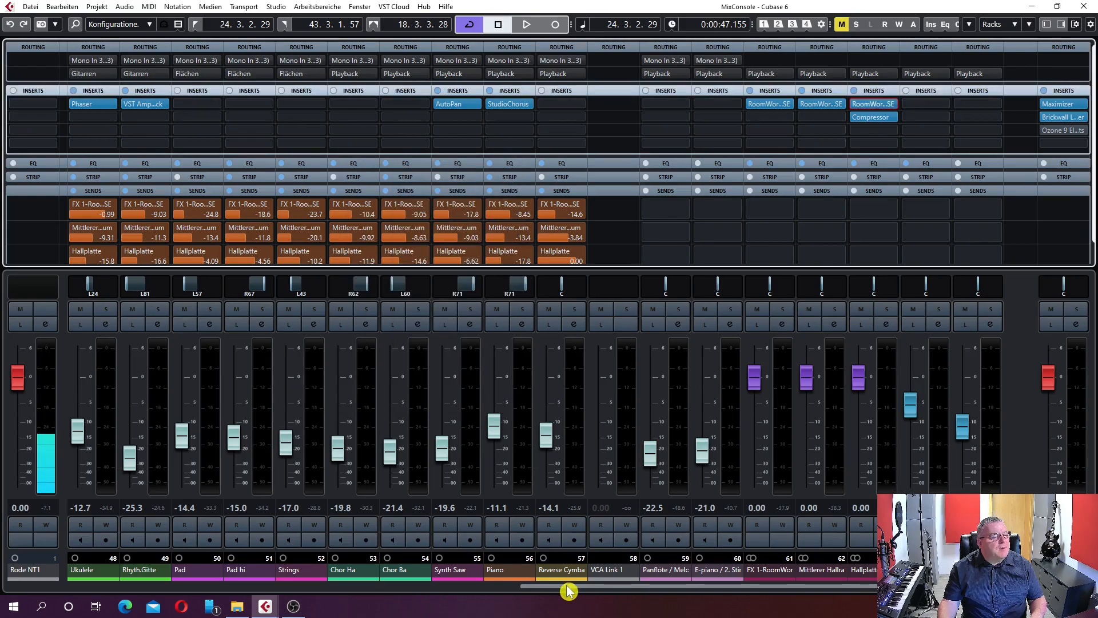
# Solo the Snare channel 33 and deactivate its FX 1-RoomWorks SE, Mittlerer Hallraum and Hallplatte sends
pyautogui.moveTo(571, 589); pyautogui.dragTo(98, 617)
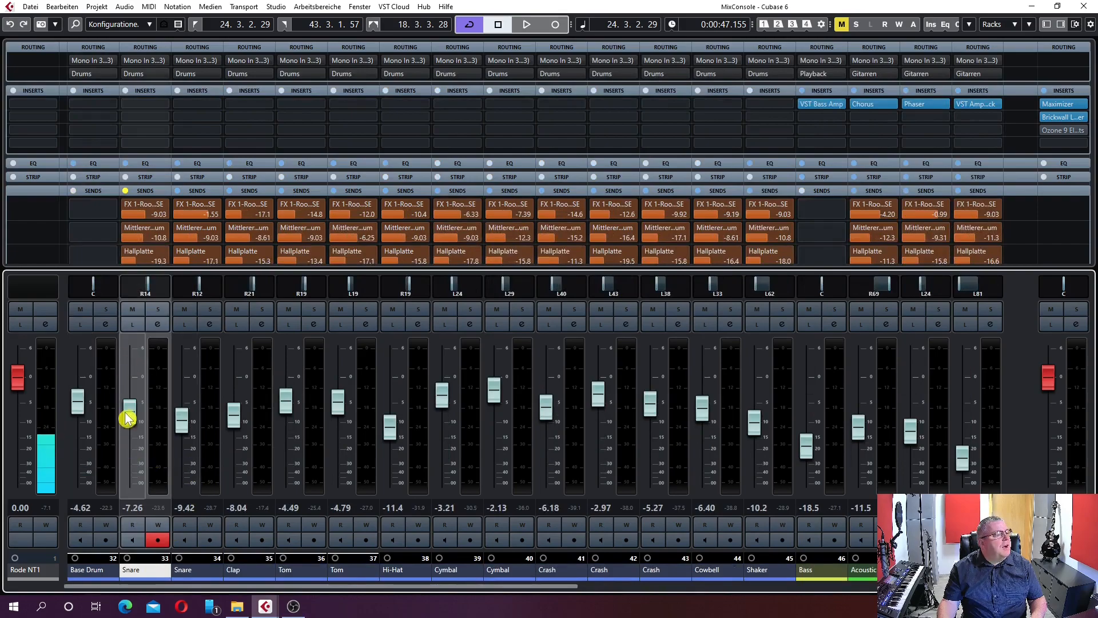
pyautogui.click(157, 309)
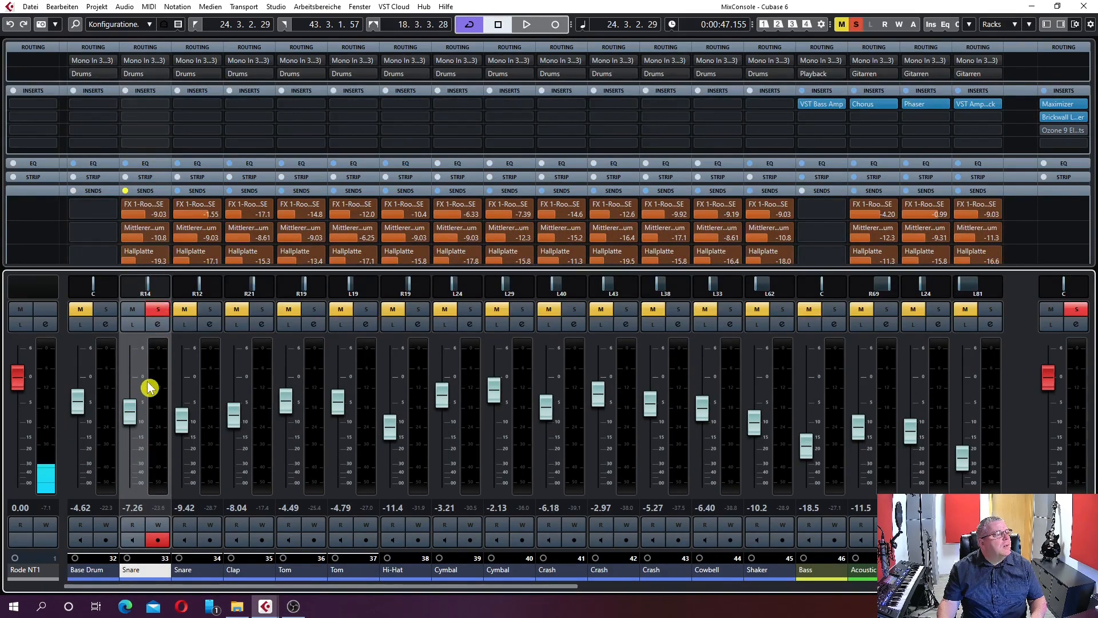
pyautogui.click(127, 210)
pyautogui.click(127, 209)
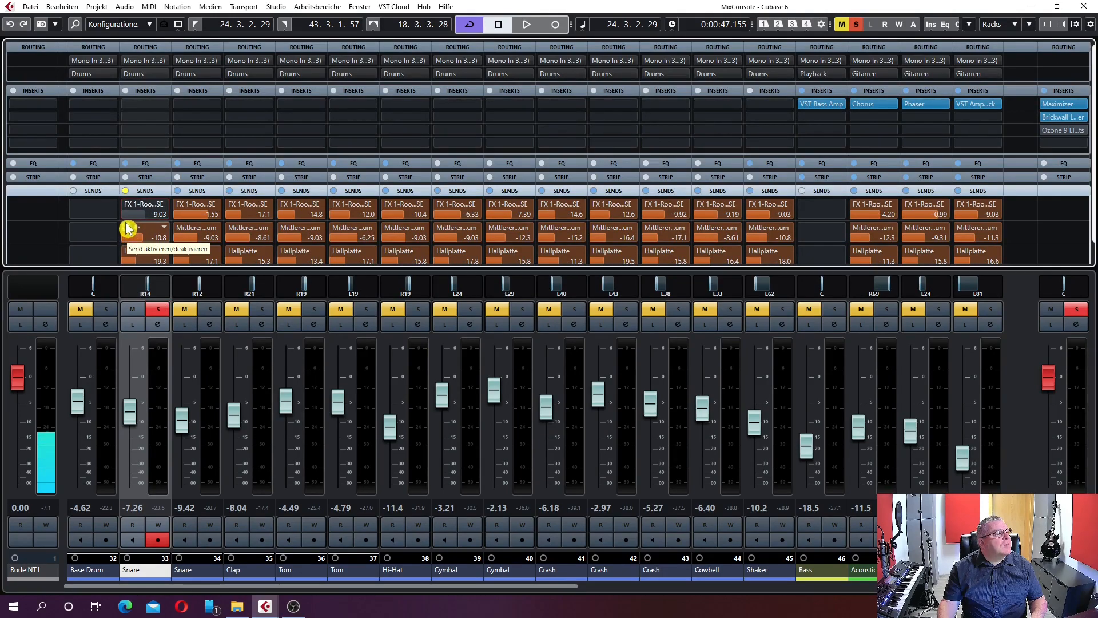
pyautogui.click(127, 229)
pyautogui.click(127, 252)
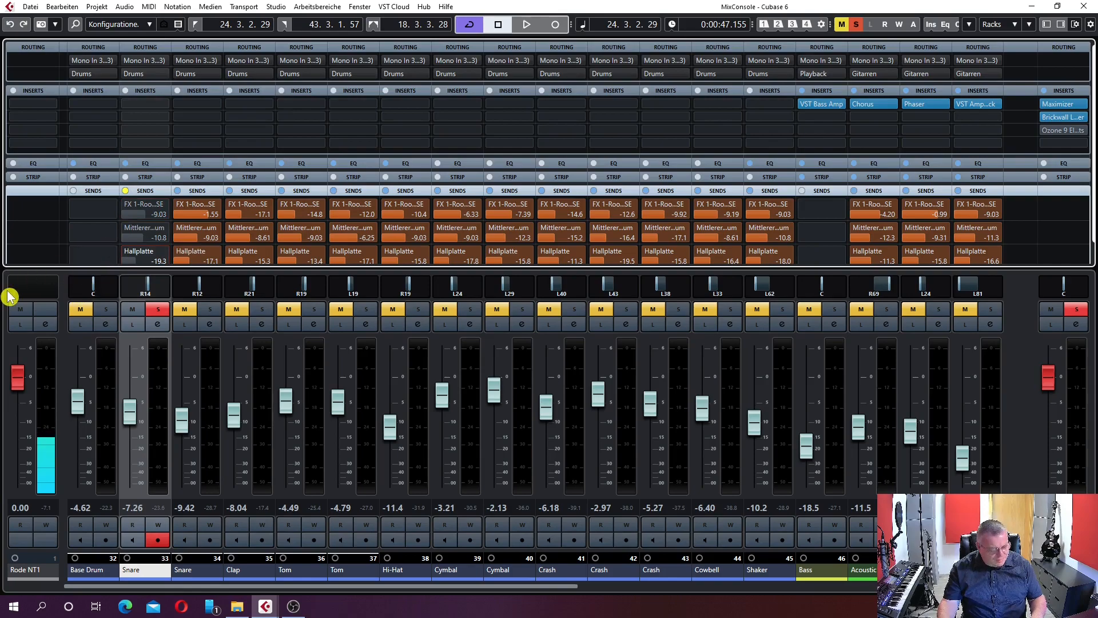
# Play the soloed snare and audition its FX 1-RoomWorks SE, Mittlerer Hallraum and Hallplatte sends one after another
pyautogui.press('space')
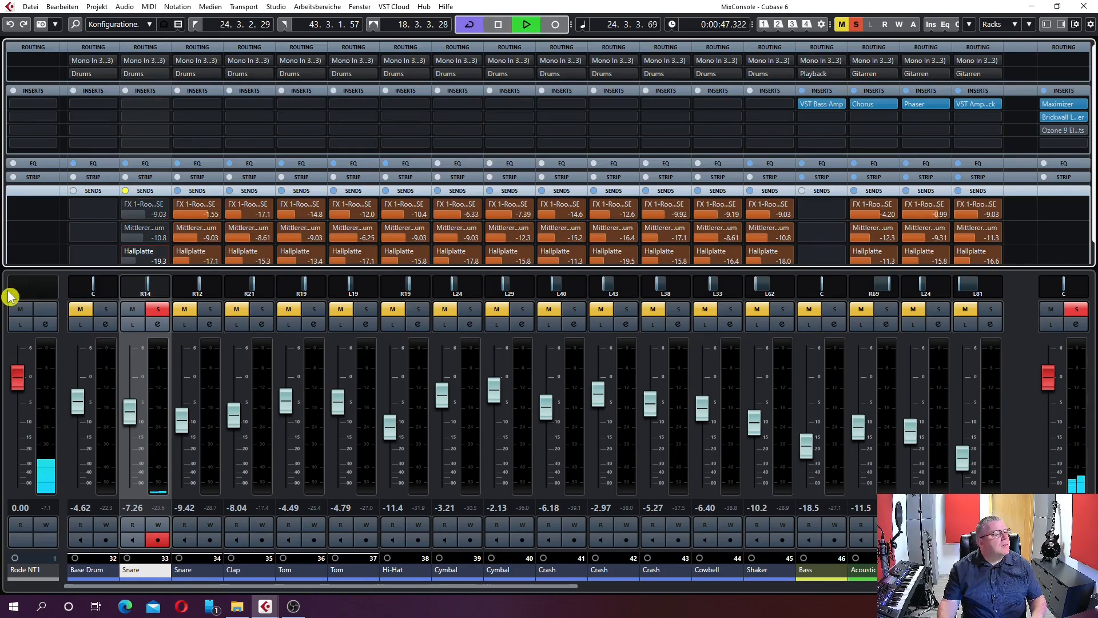
pyautogui.click(127, 212)
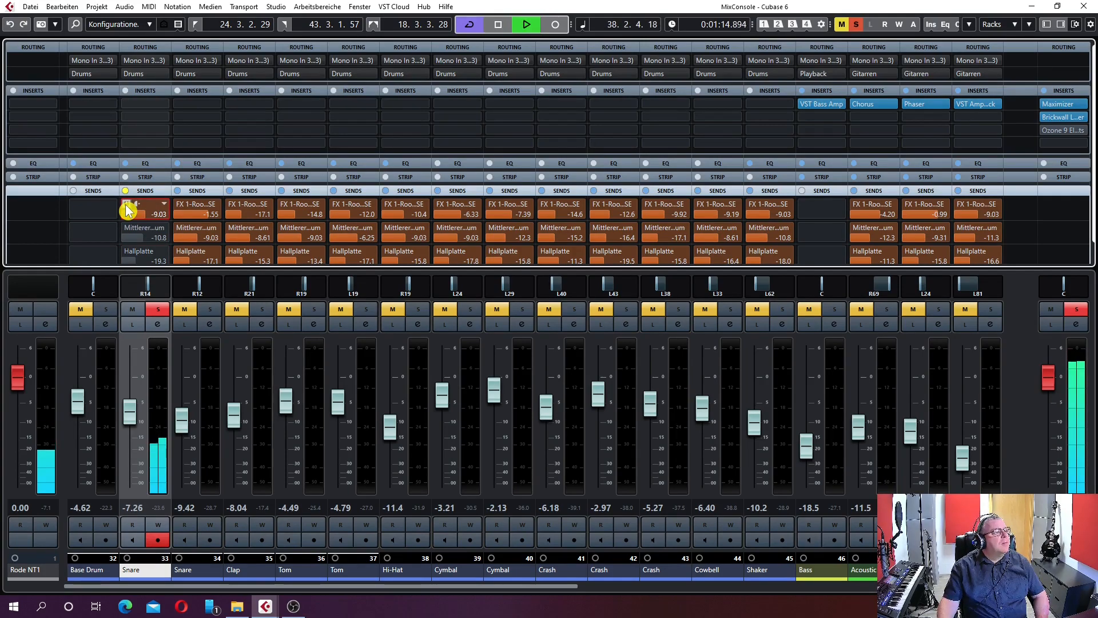
pyautogui.click(127, 210)
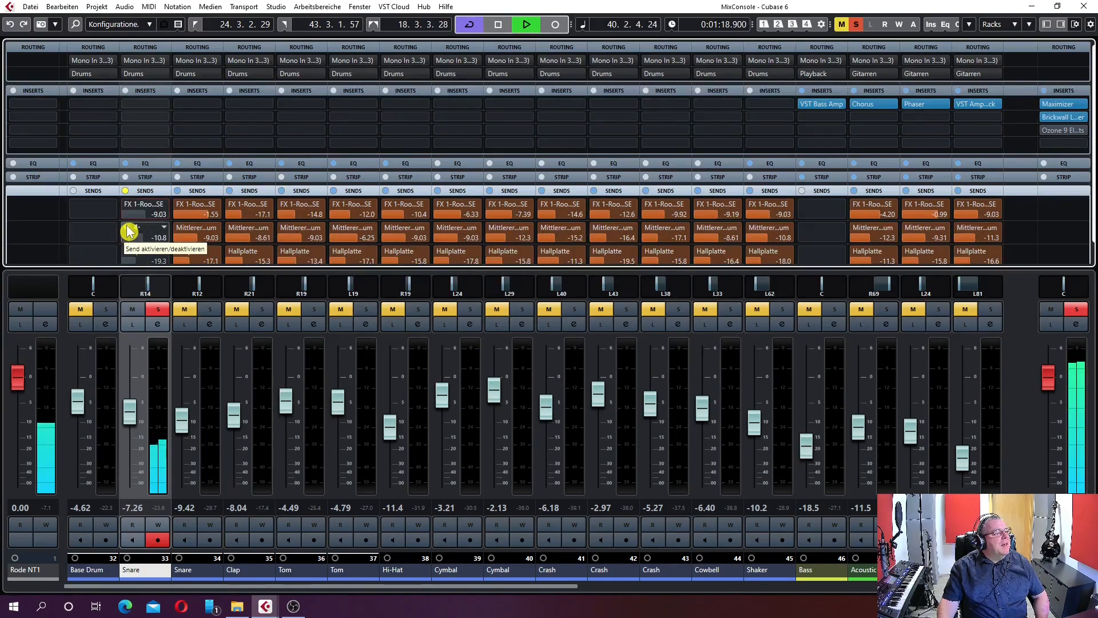
pyautogui.click(129, 231)
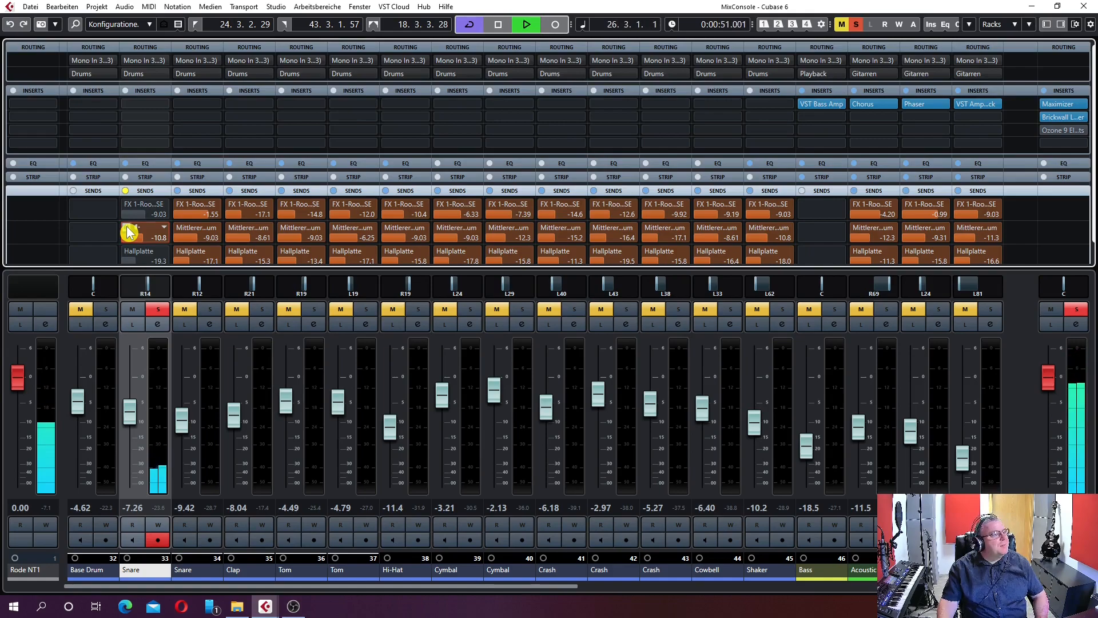
pyautogui.click(128, 253)
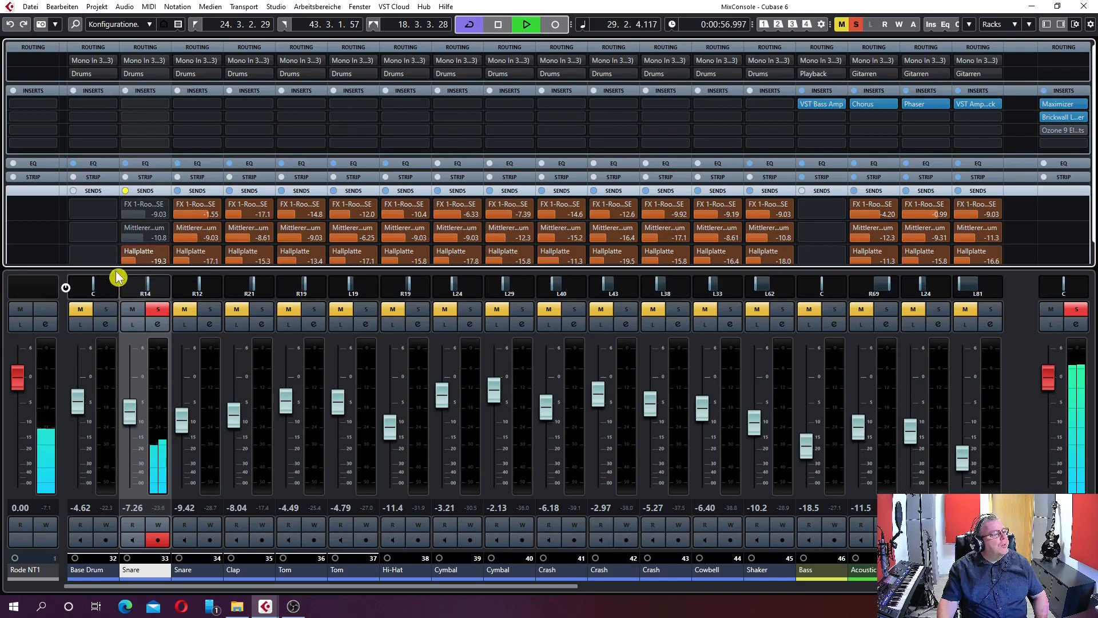
# Make the sends rack taller and reactivate the snare's Mittlerer Hallraum and FX 1-RoomWorks SE sends
pyautogui.moveTo(113, 267); pyautogui.dragTo(118, 286)
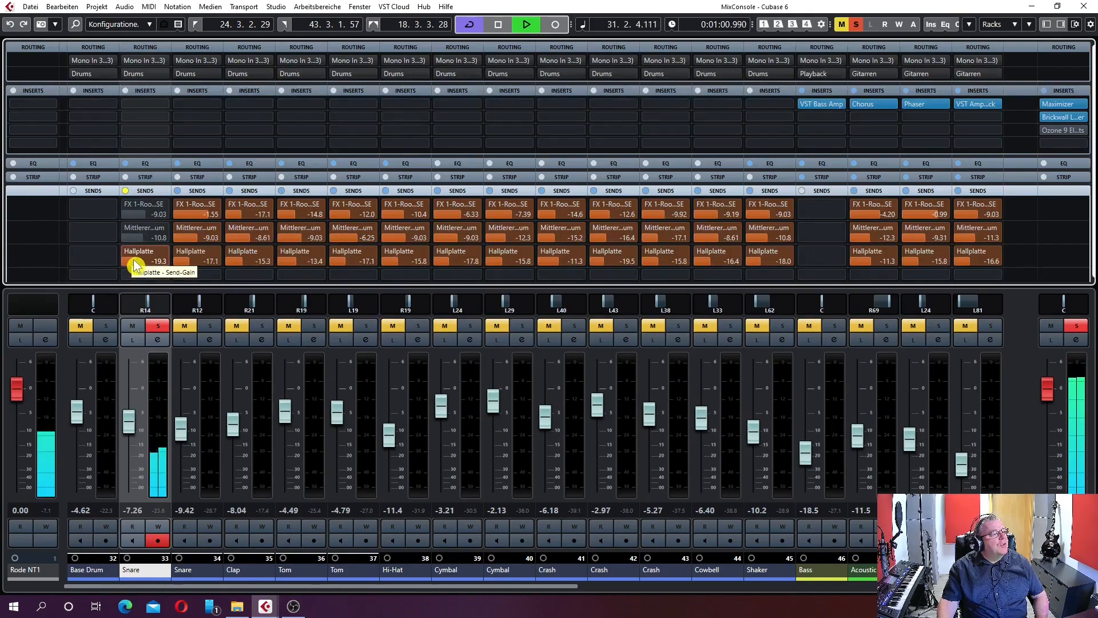
pyautogui.click(126, 227)
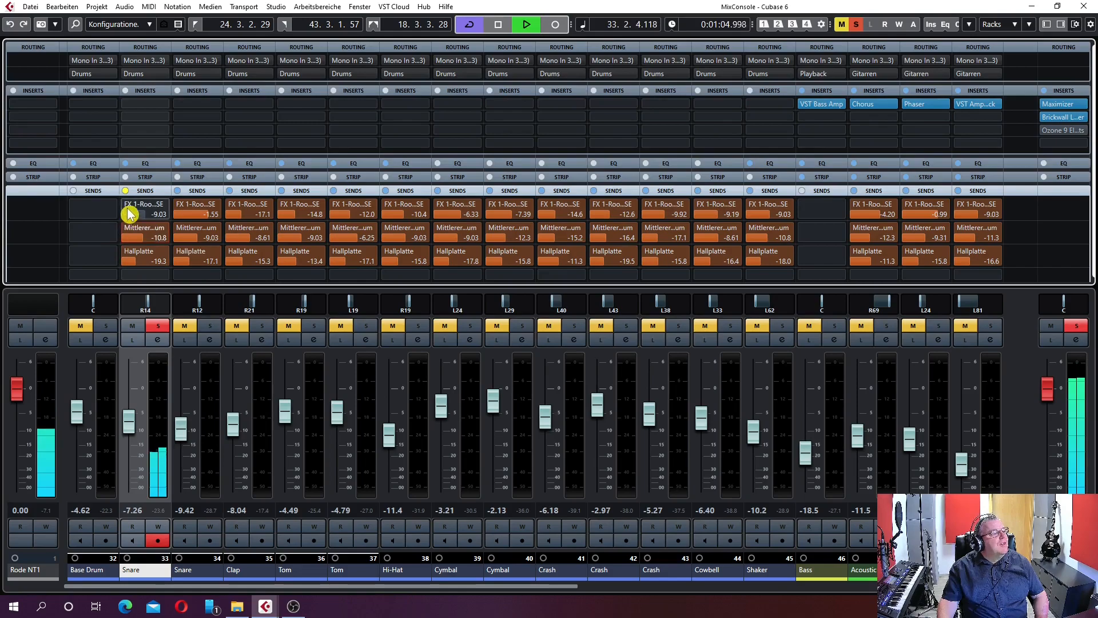
pyautogui.click(126, 205)
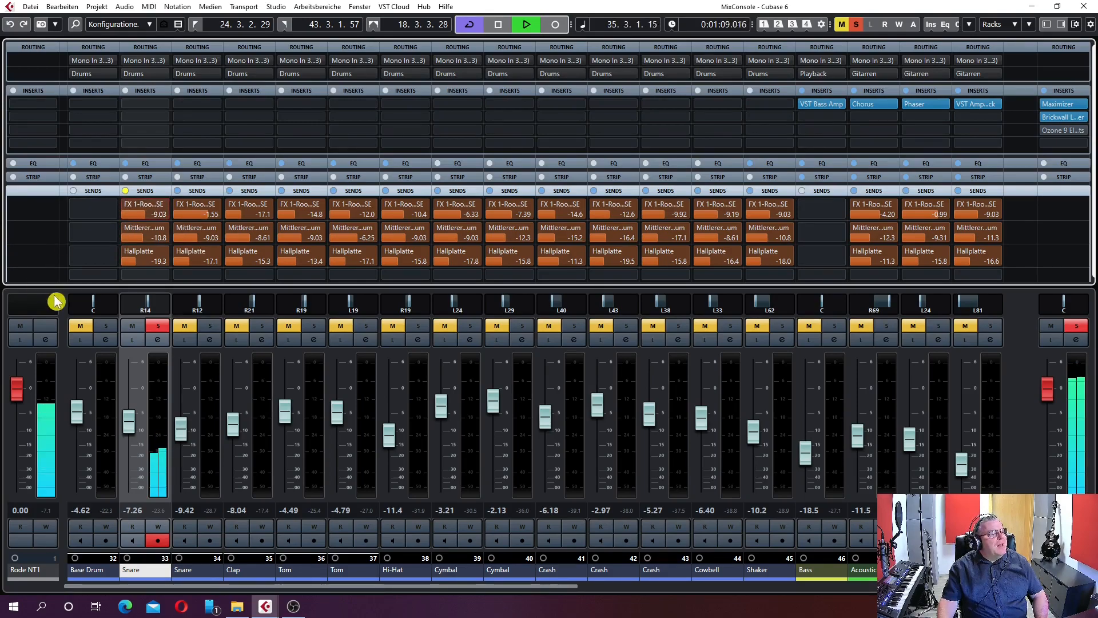
# Unsolo the snare to hear it in the full mix and stop playback
pyautogui.click(157, 330)
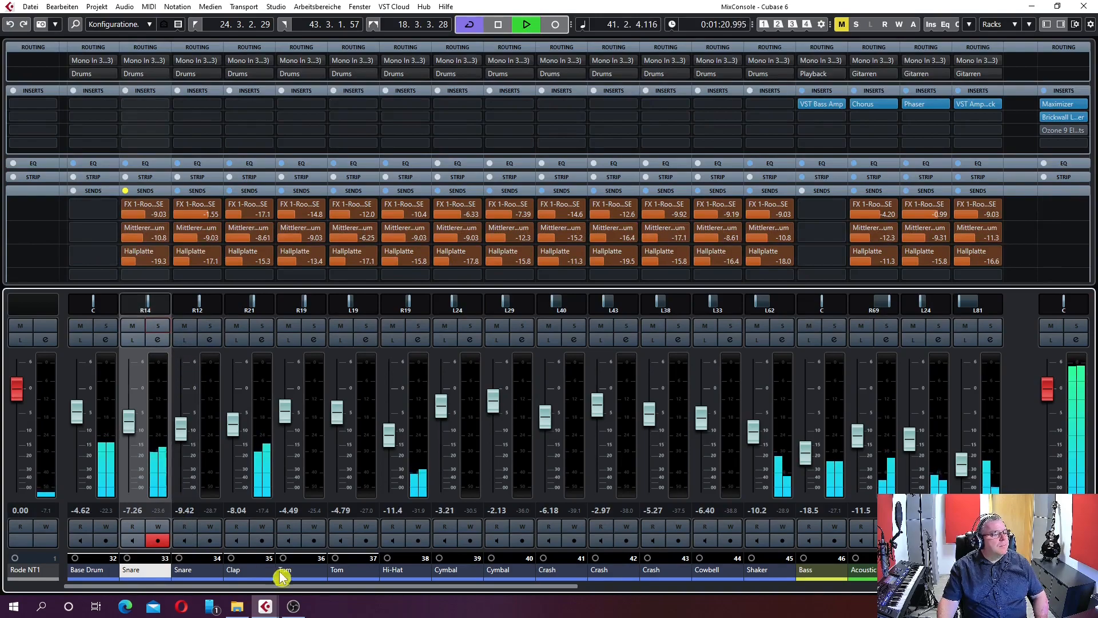
pyautogui.click(497, 25)
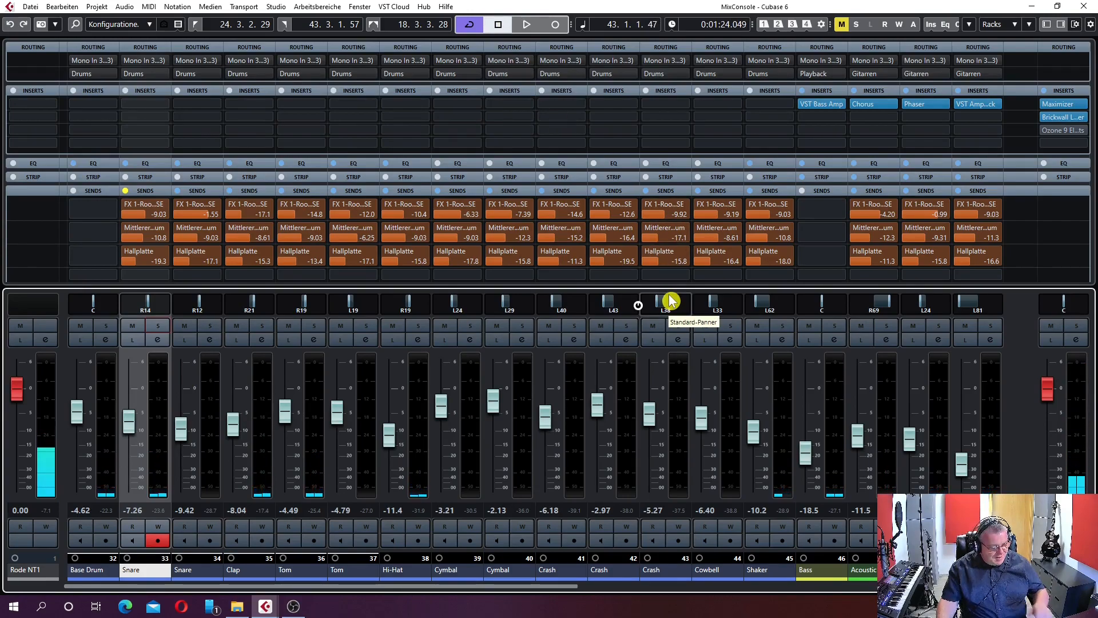
# Return from the mixer to the project window and collapse the Drums folder track
pyautogui.press('F3')
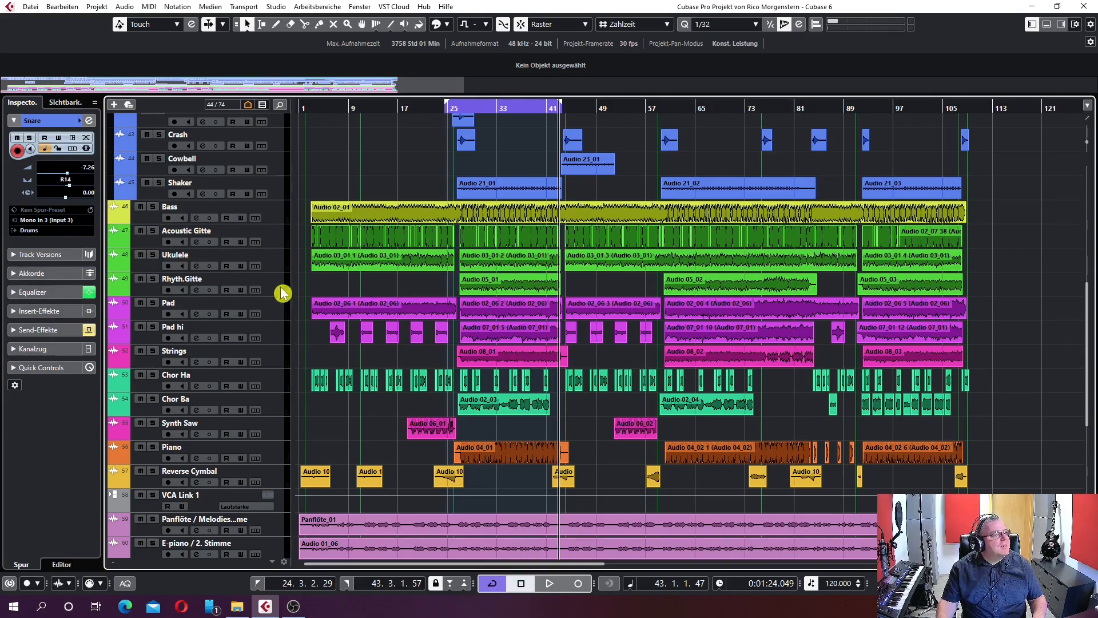
pyautogui.scroll(10, 286, 287)
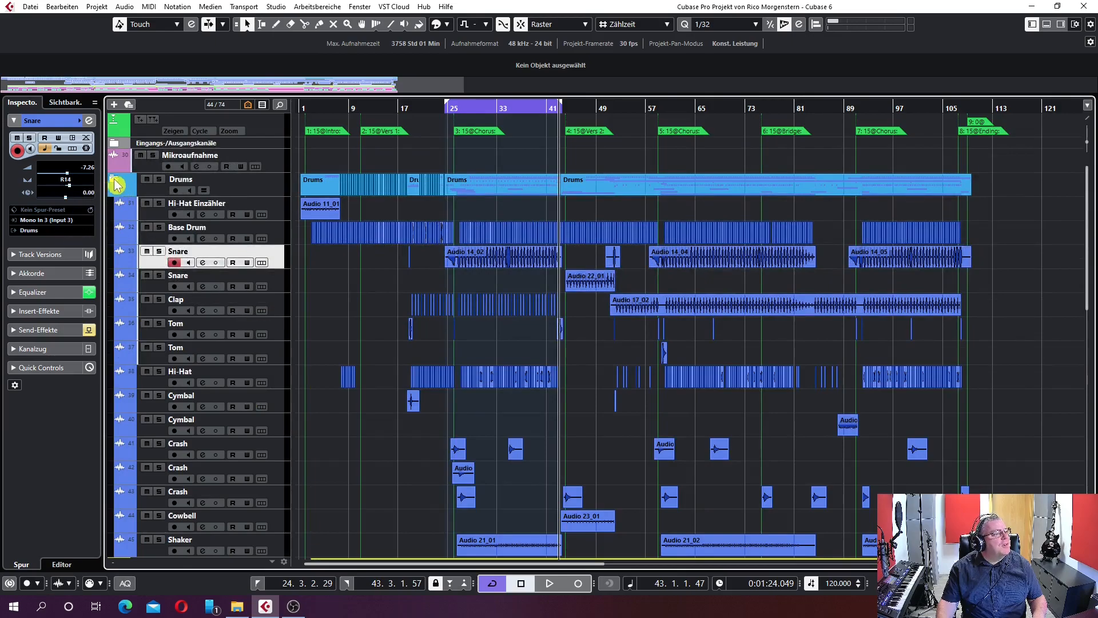
pyautogui.click(113, 184)
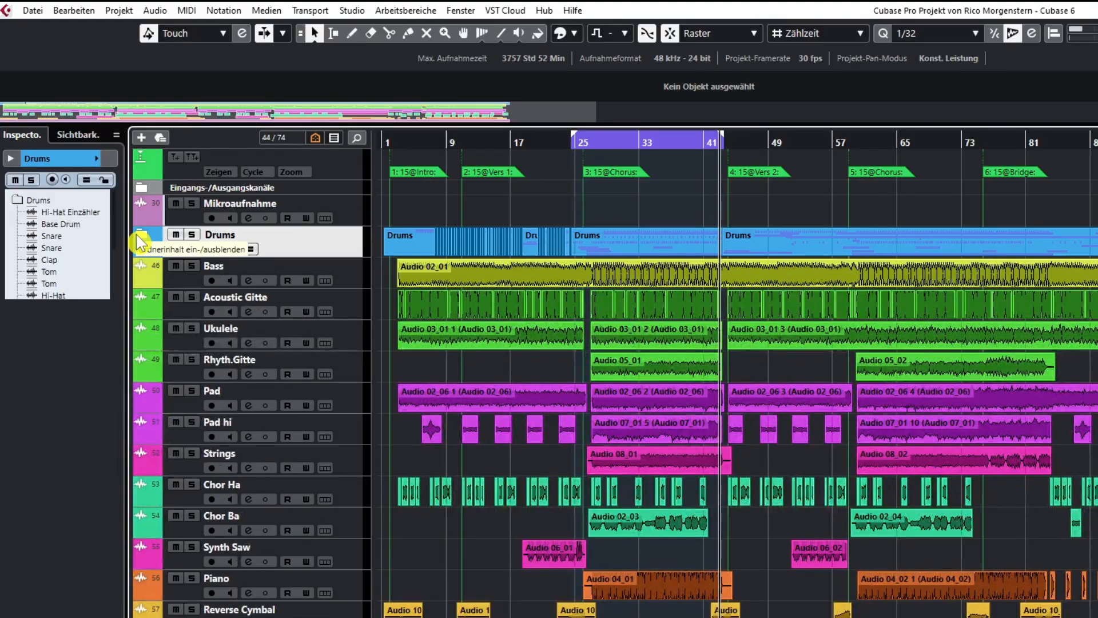
# Select the Mikroaufnahme track and examine the settings of its RoomWorks SE insert effect
pyautogui.click(350, 214)
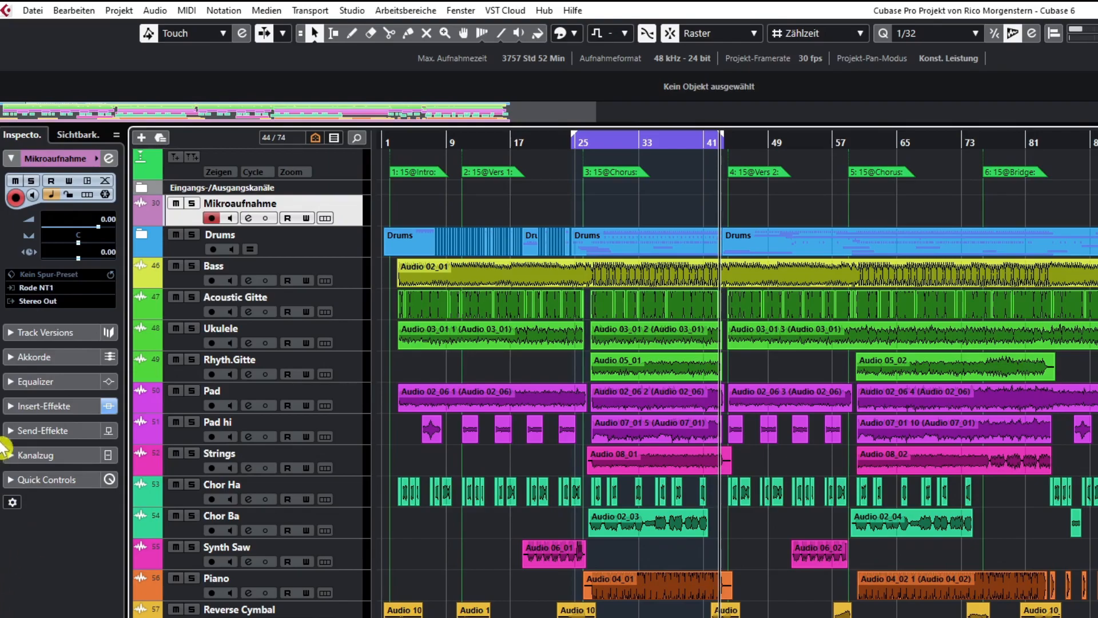
pyautogui.click(10, 407)
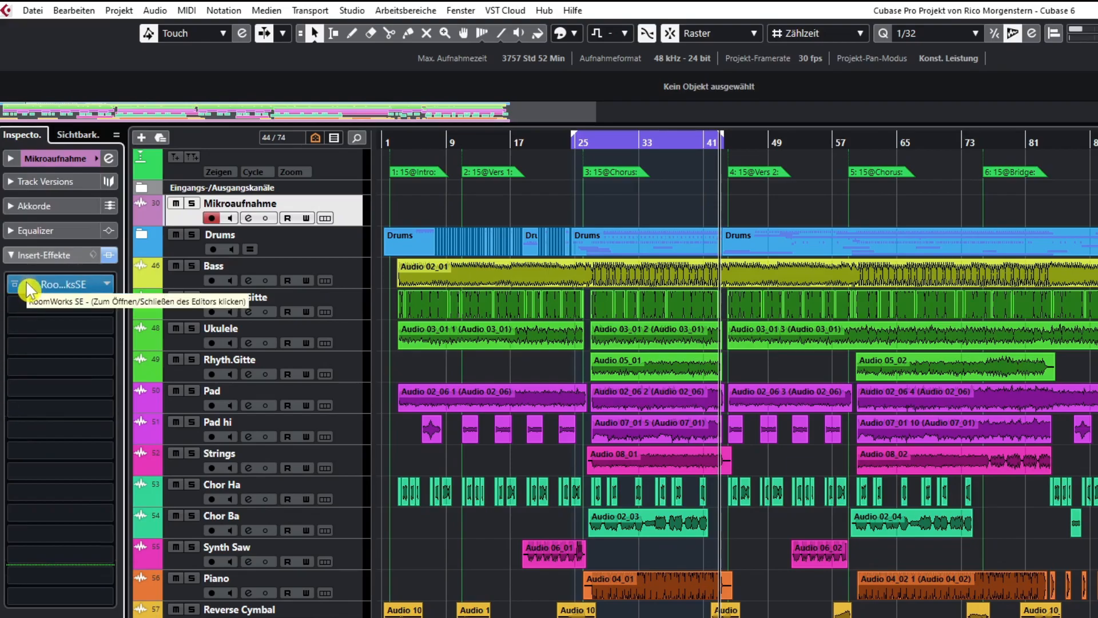
pyautogui.click(30, 287)
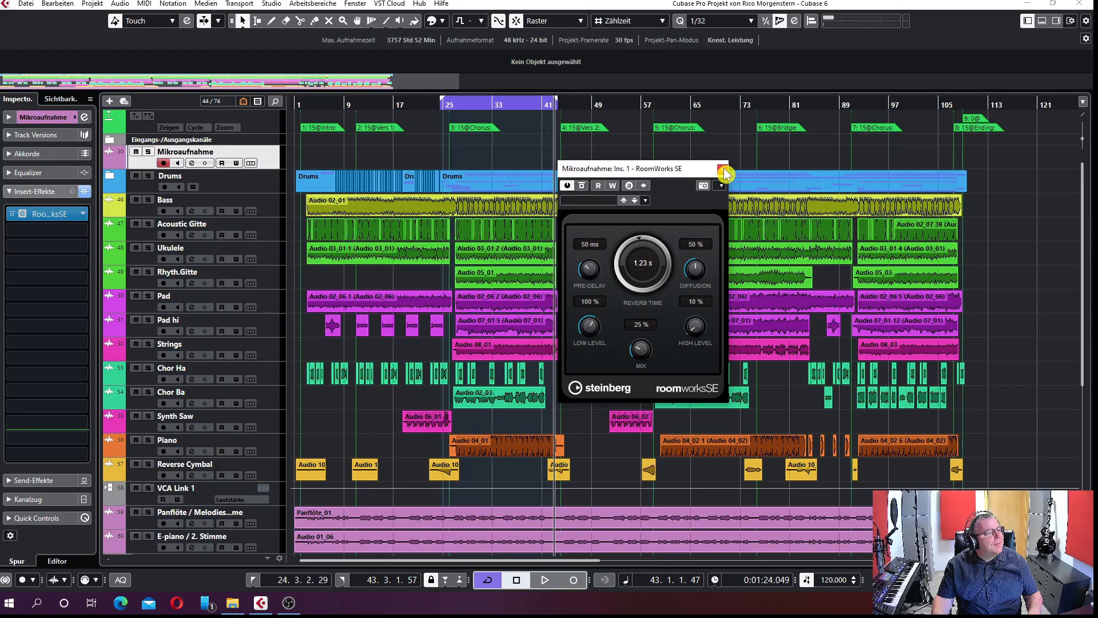
pyautogui.click(724, 173)
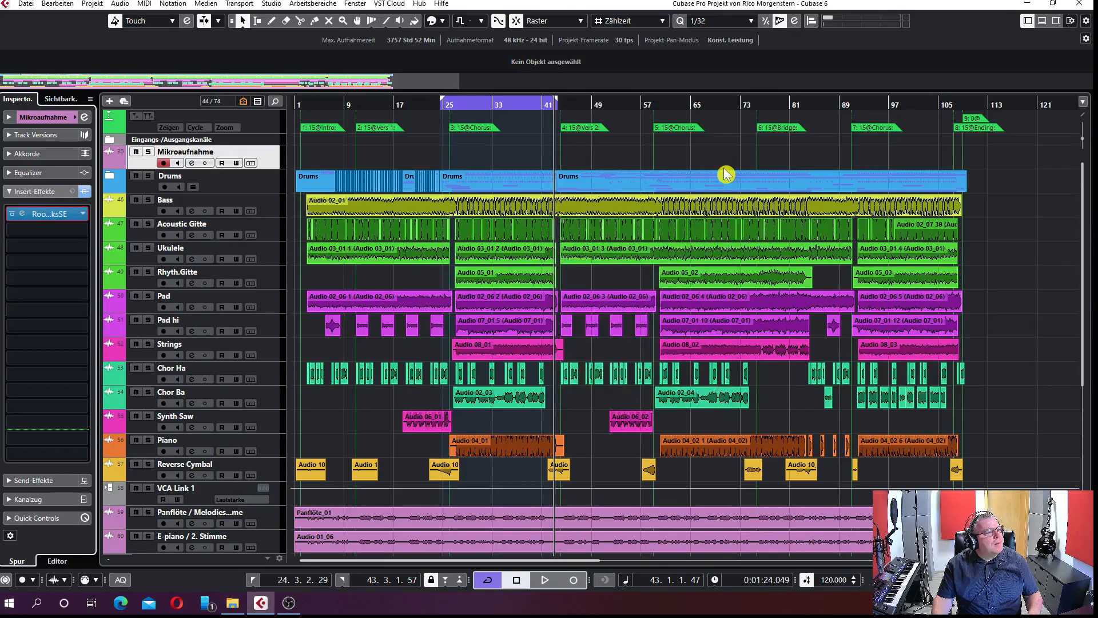
# Set the locators to the Bass event and extend the range to run from 1.1.1.0 to 111.4.1.0
pyautogui.click(503, 206)
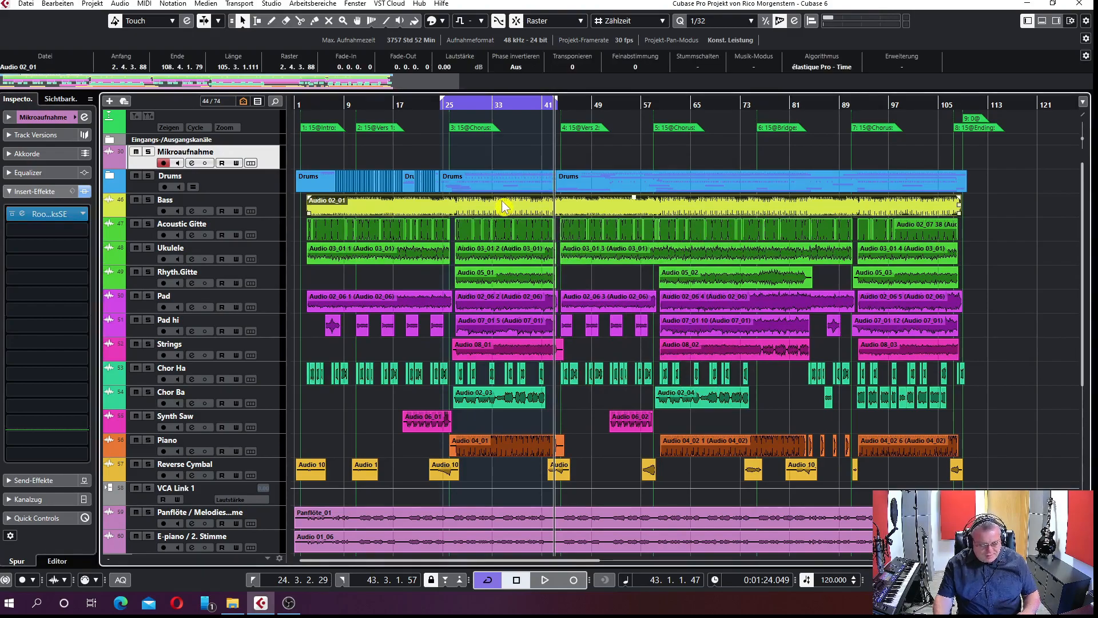
pyautogui.press('p')
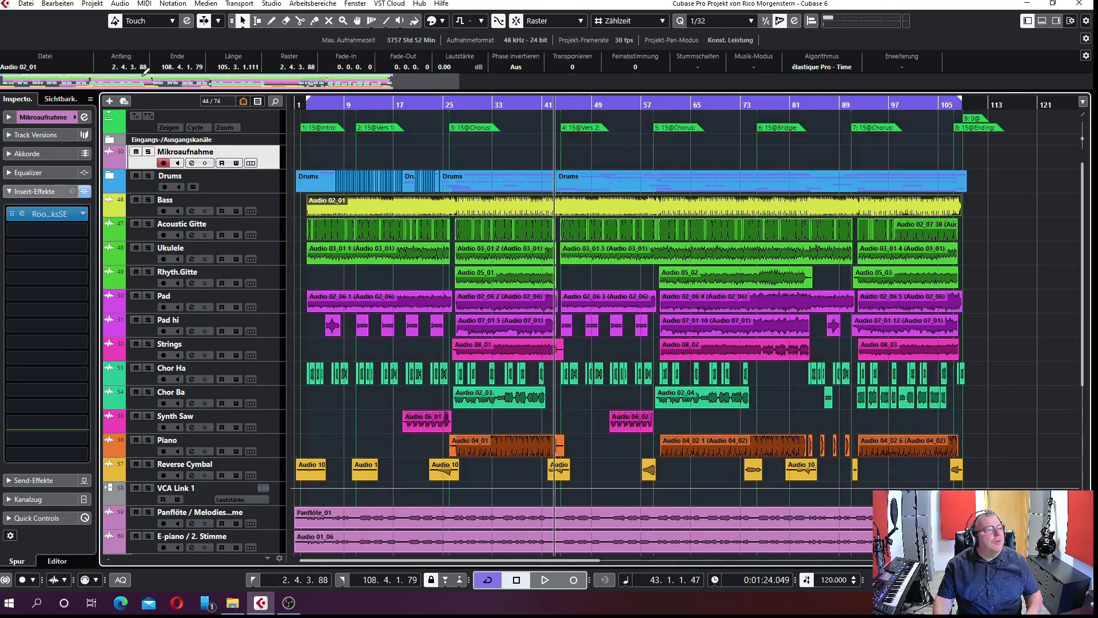
pyautogui.moveTo(303, 99); pyautogui.dragTo(283, 102)
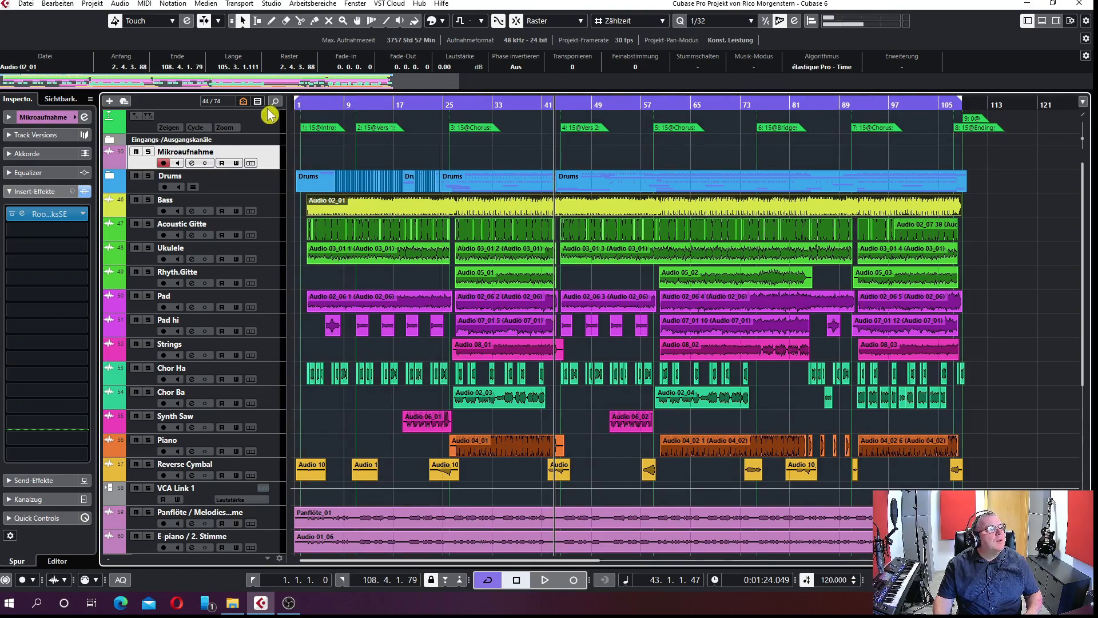
pyautogui.moveTo(960, 99)
pyautogui.mouseDown()
pyautogui.moveTo(988, 101)
pyautogui.moveTo(978, 109)
pyautogui.mouseUp()
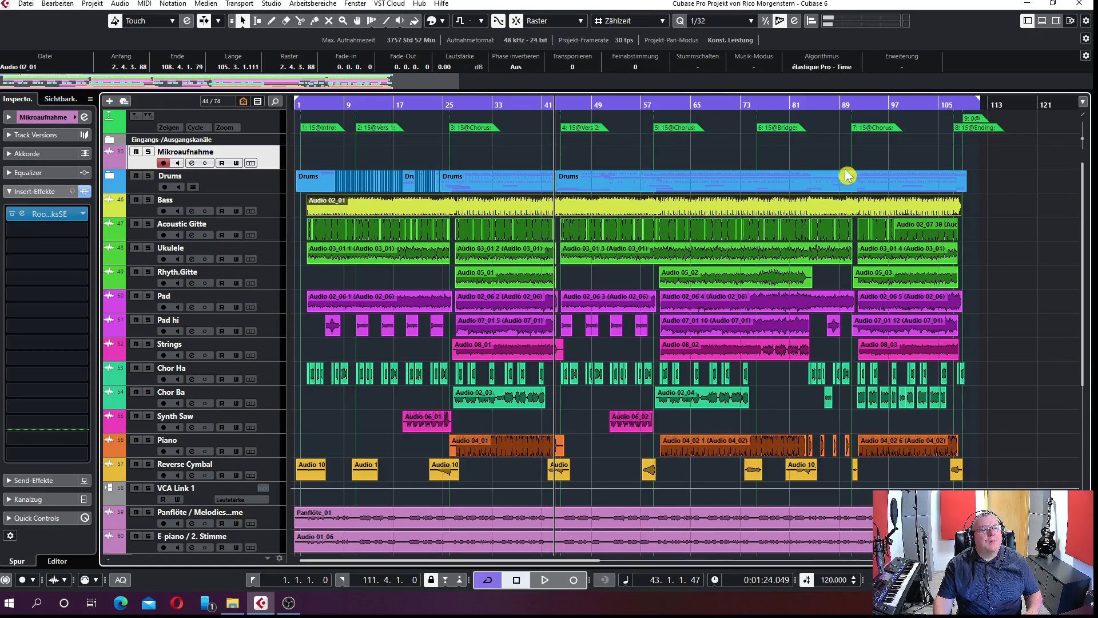
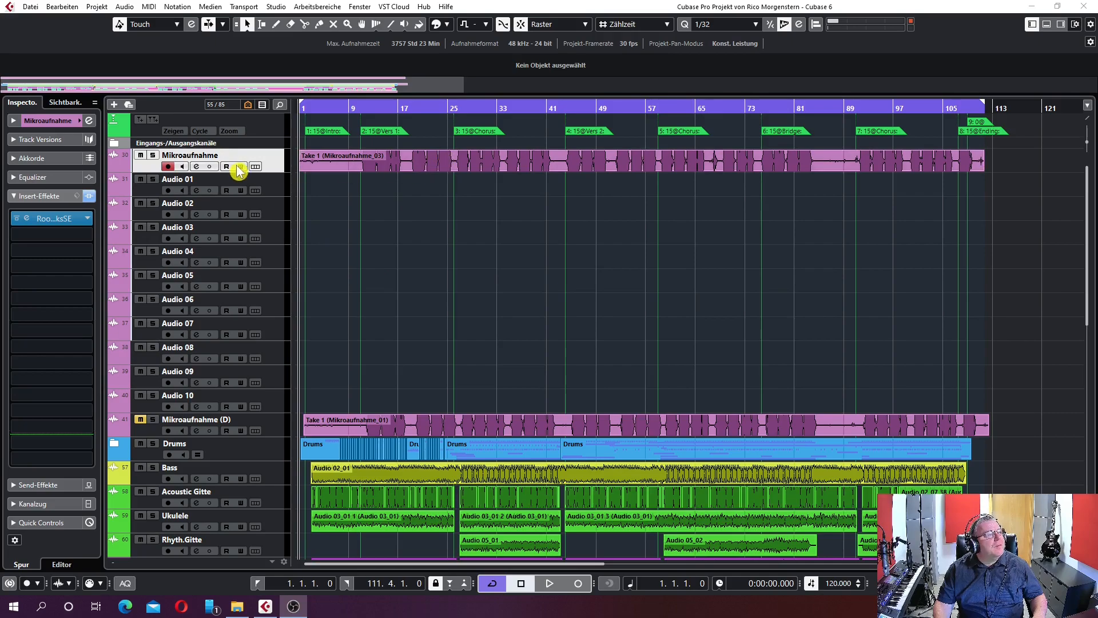
# Move the existing Mikroaufnahme take onto a muted Audio 01 track and record a new full-length take on Mikroaufnahme
pyautogui.moveTo(468, 167); pyautogui.dragTo(464, 186)
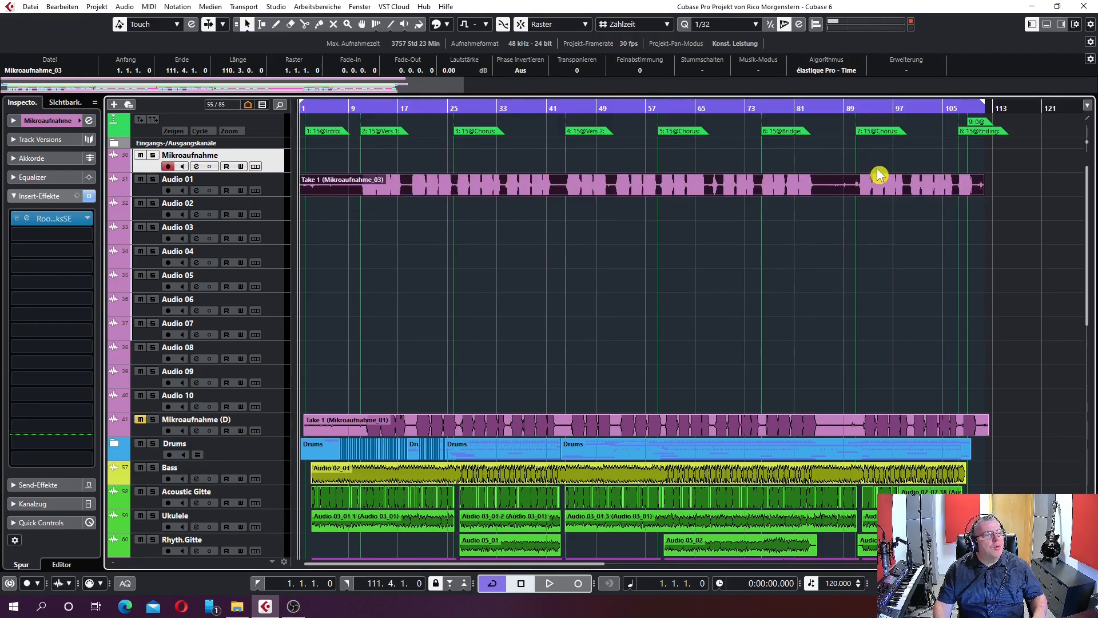
pyautogui.click(140, 182)
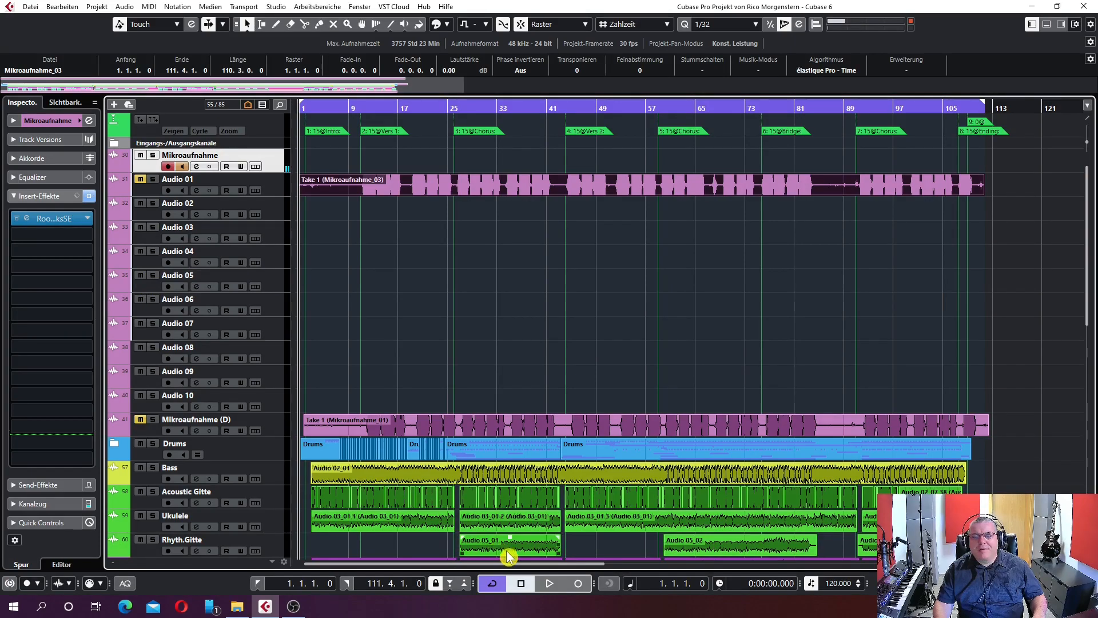
pyautogui.click(578, 589)
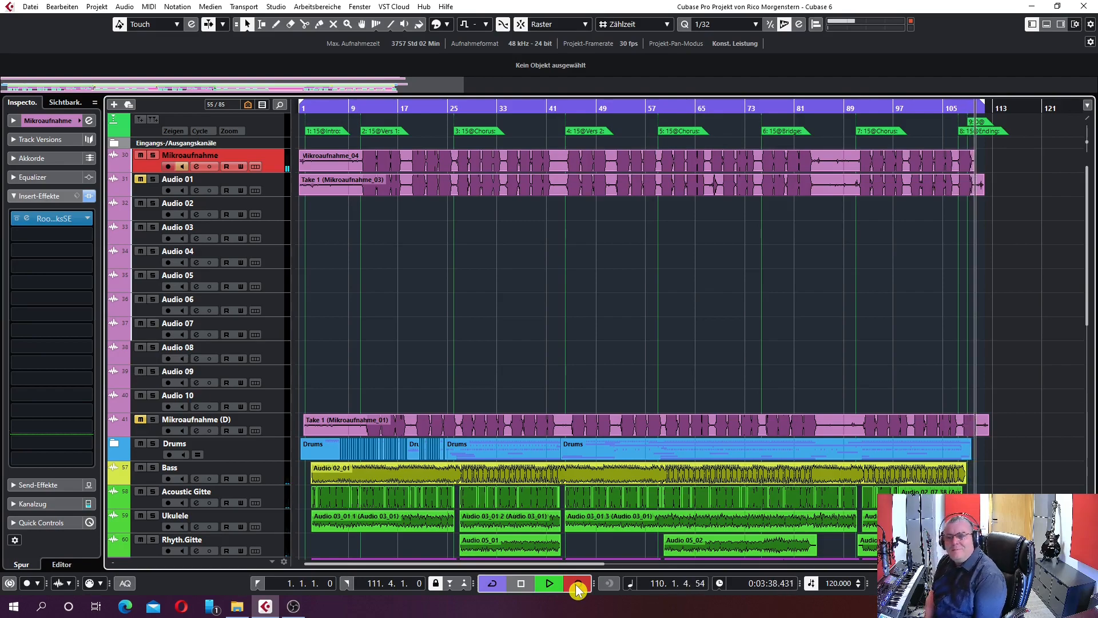
pyautogui.click(521, 585)
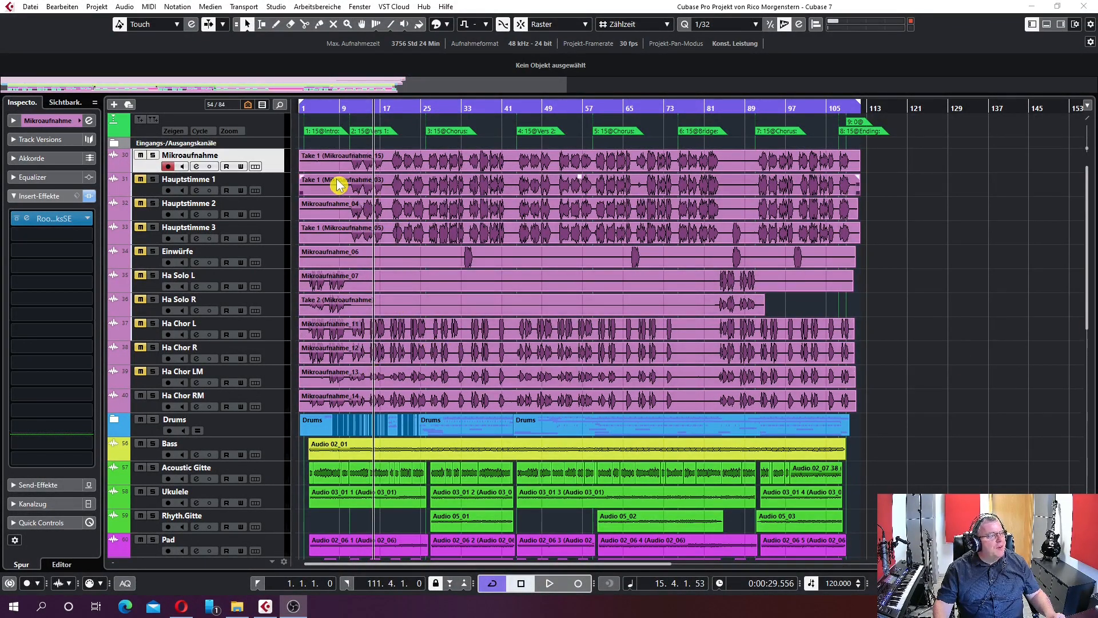
# Play the project while unmuting Ha Chor LM, Ha Chor R, Ha Chor L, Ha Solo R and Ha Solo L one after another
pyautogui.click(549, 583)
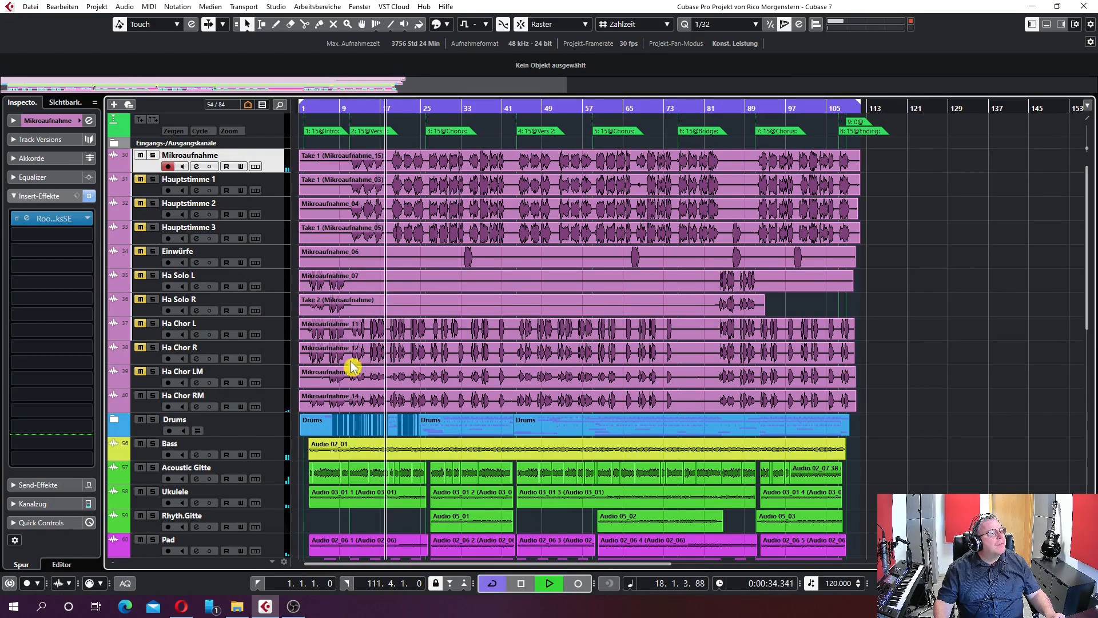
pyautogui.click(140, 371)
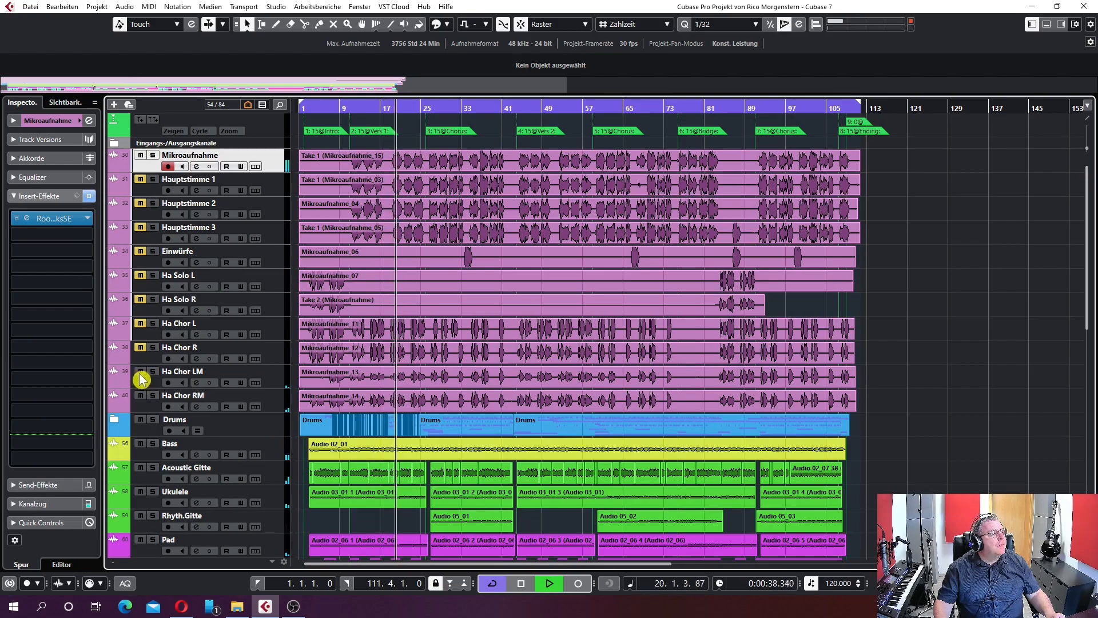
pyautogui.click(138, 324)
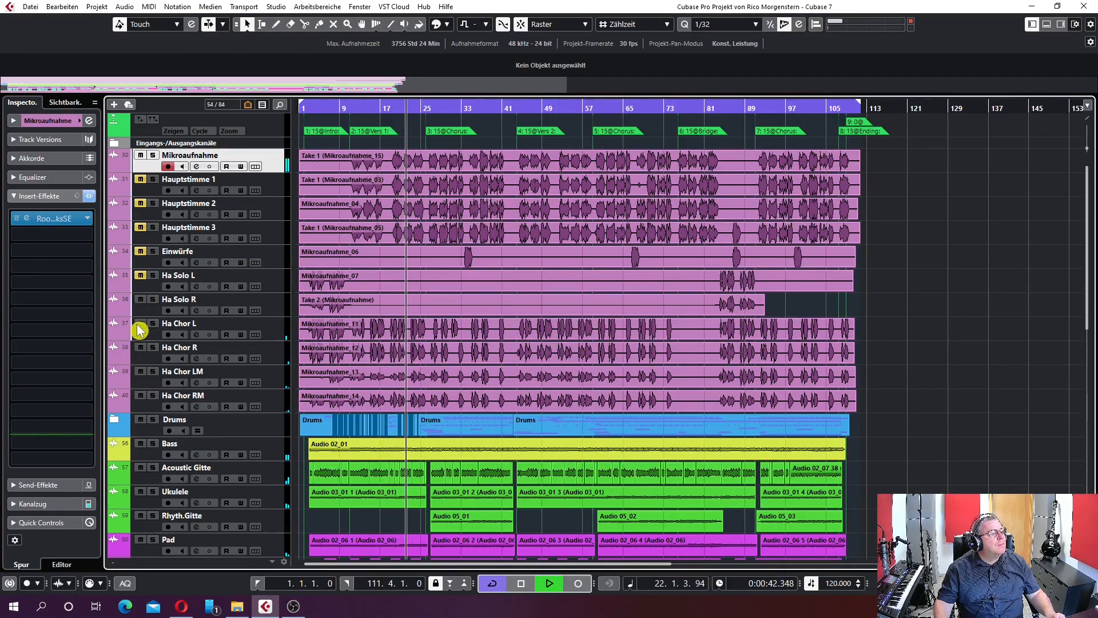
pyautogui.click(140, 275)
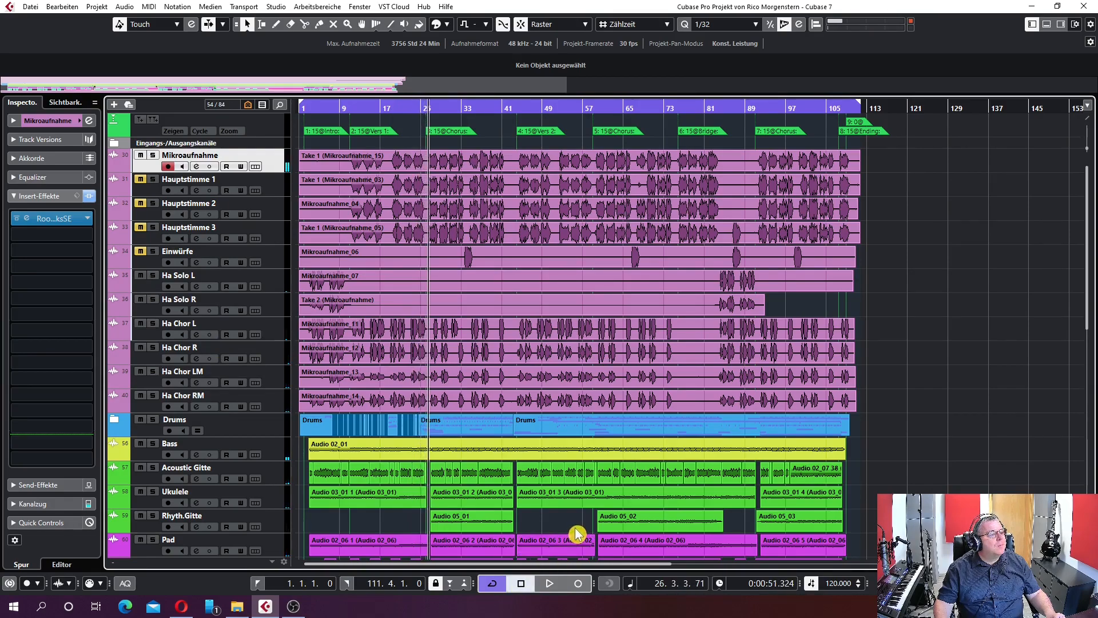
pyautogui.click(405, 354)
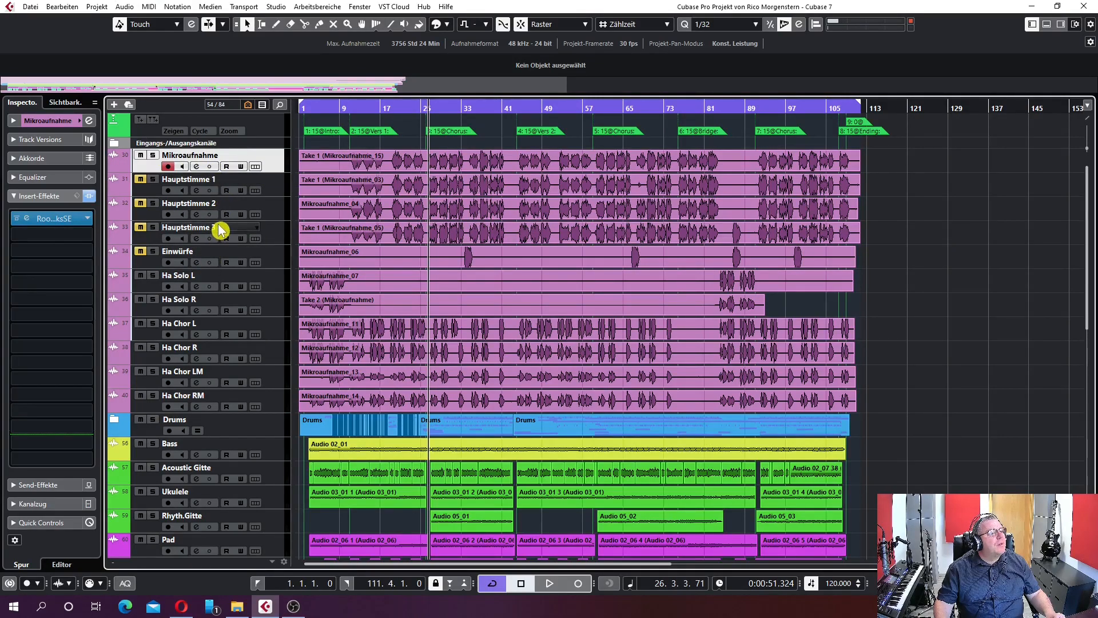
# Select the Einwürfe track and move the playhead to about bar 35, near its first interjection
pyautogui.click(275, 262)
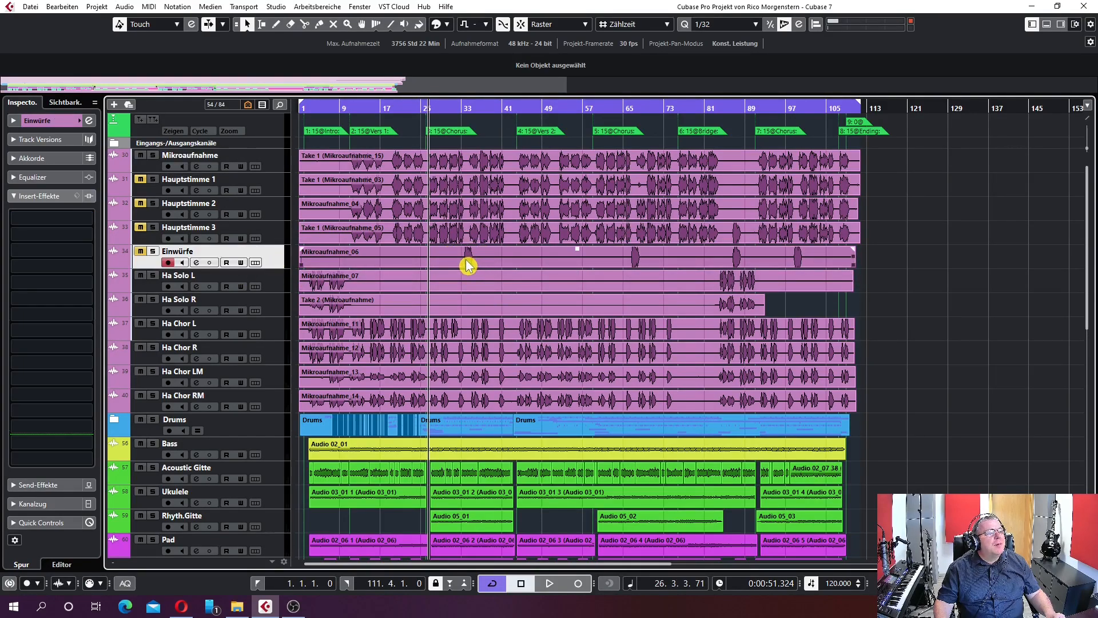
pyautogui.press('KP_Subtract')
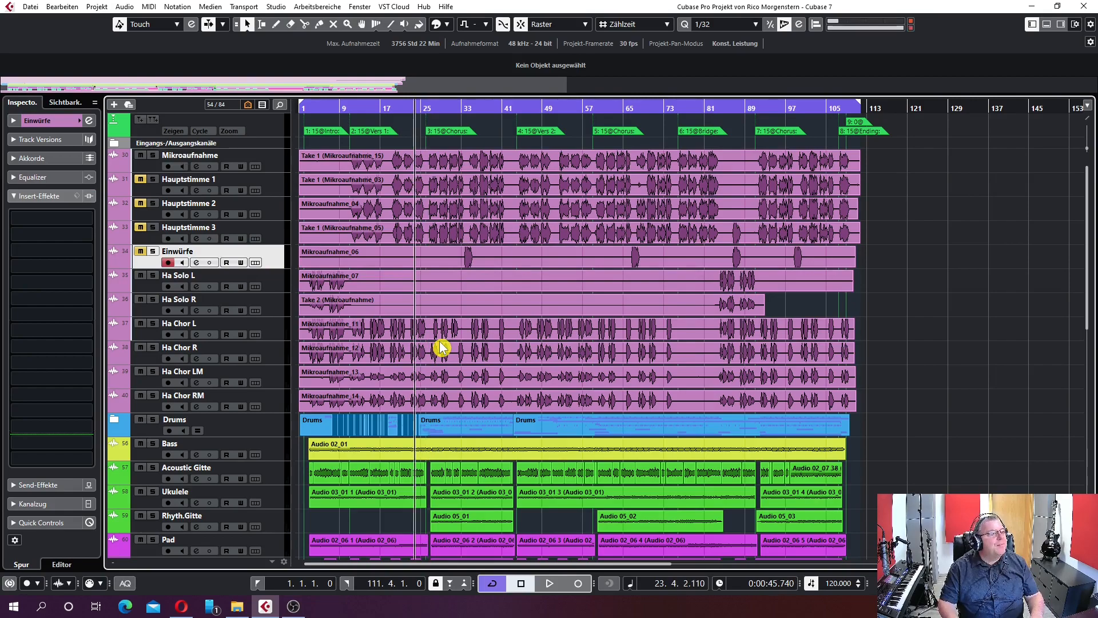
pyautogui.press('KP_Add')
# Solo Ha Chor L, Ha Chor R, Ha Chor LM and Ha Chor RM and play back only these choir tracks
pyautogui.click(152, 323)
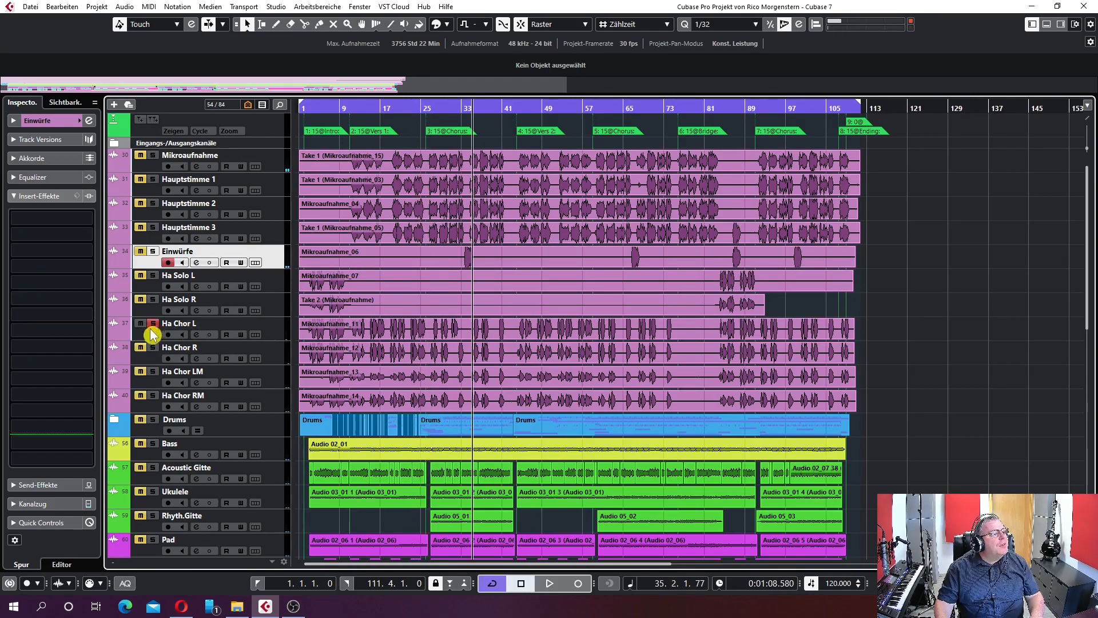
pyautogui.click(152, 395)
pyautogui.press('space')
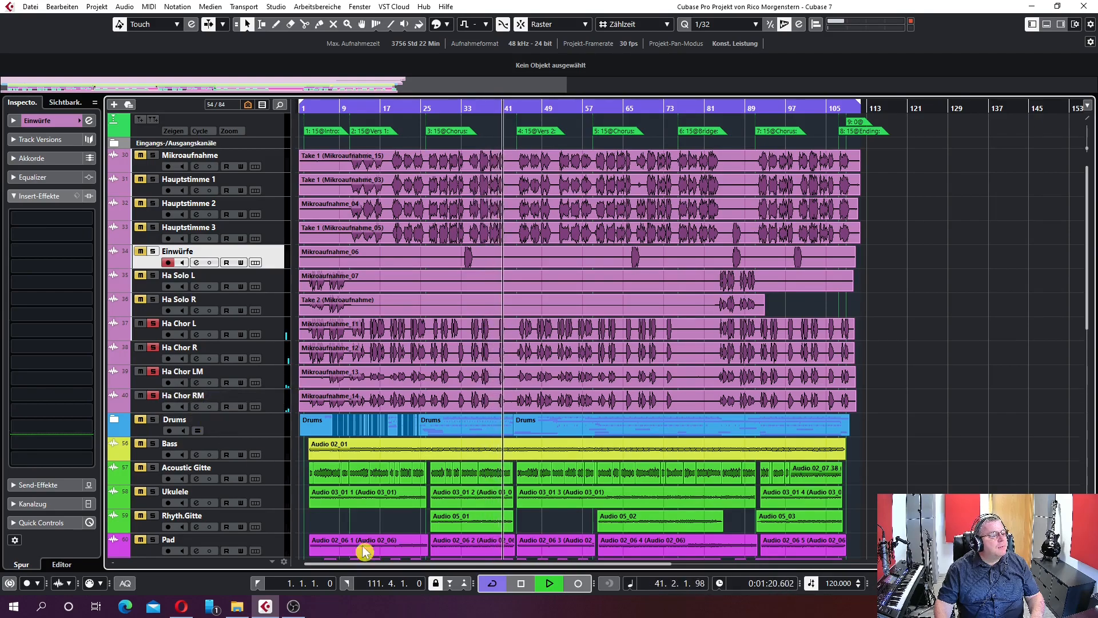
pyautogui.click(520, 583)
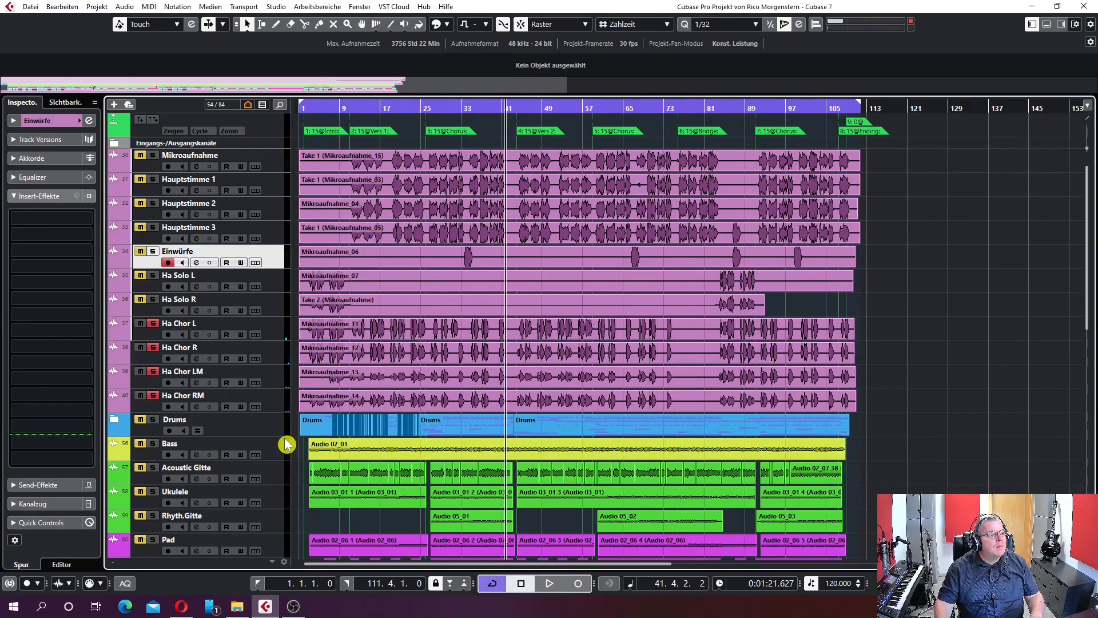